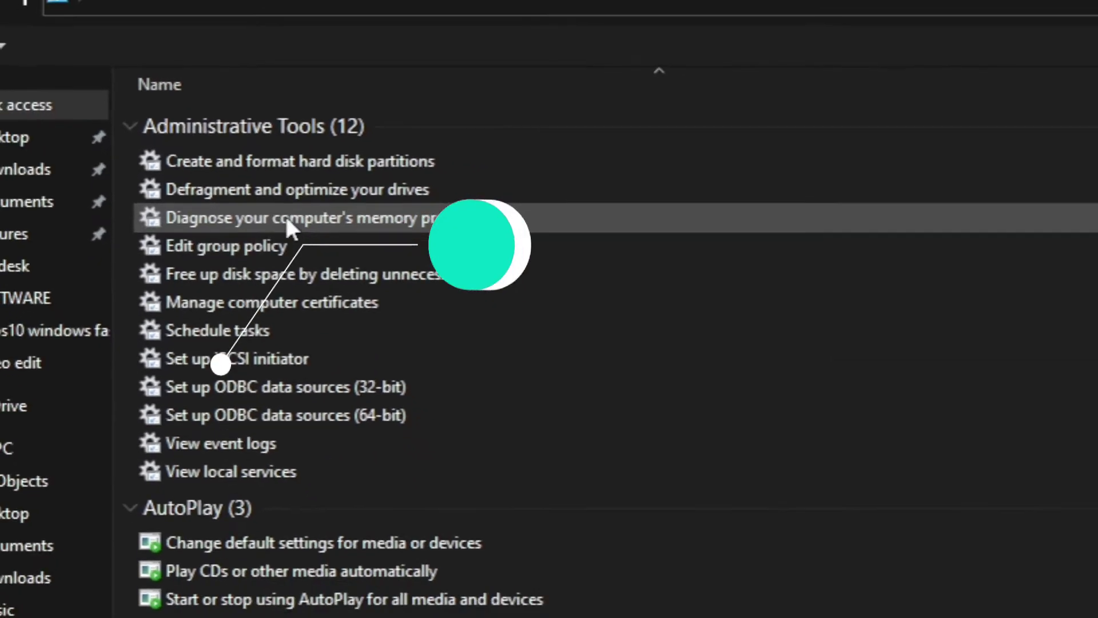
Scroll the God Mode list down to the Network and Sharing Center and Power Options groups.
scroll(1089, 243, "down", 20)
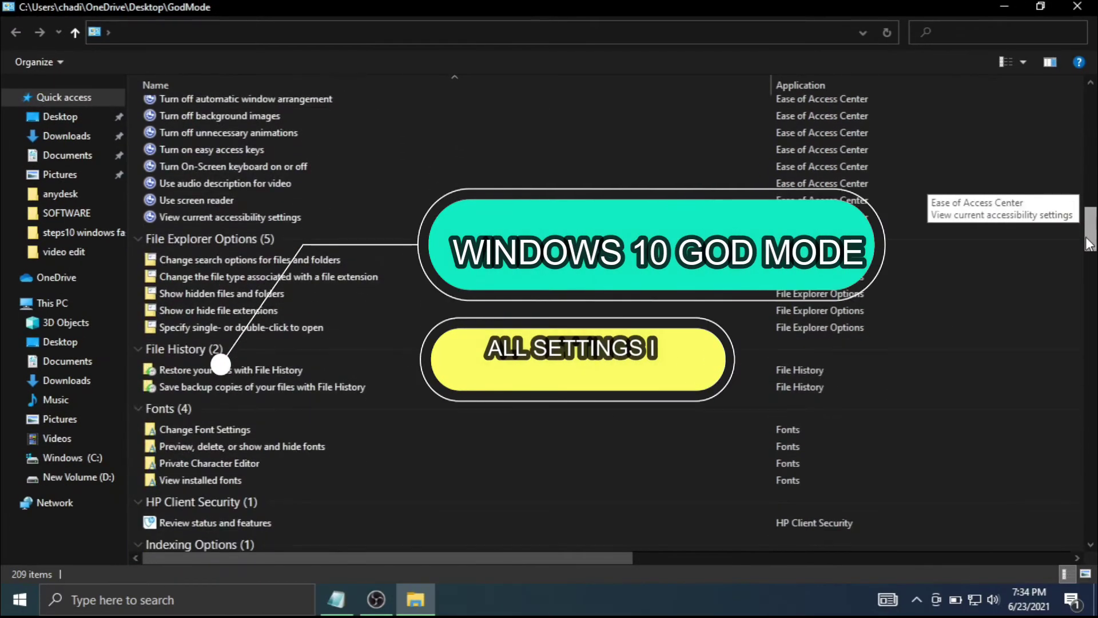
left_click_drag(1088, 243, 1088, 293)
scroll(275, 315, "down", 6)
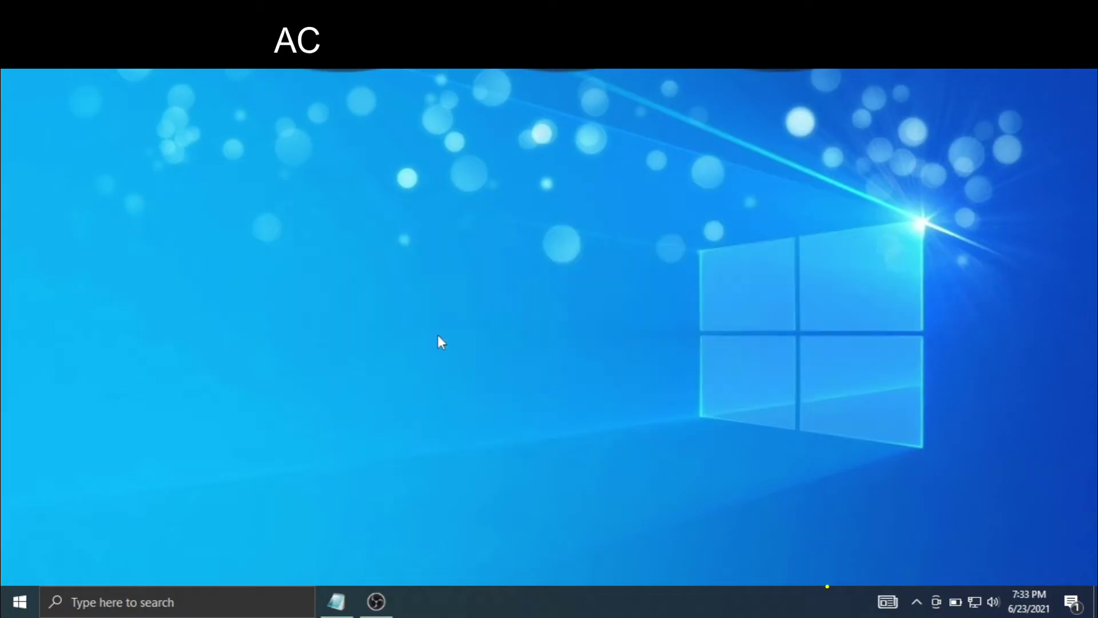
Add a 'New folder' to the desktop through the desktop's New > Folder menu.
right_click(464, 304)
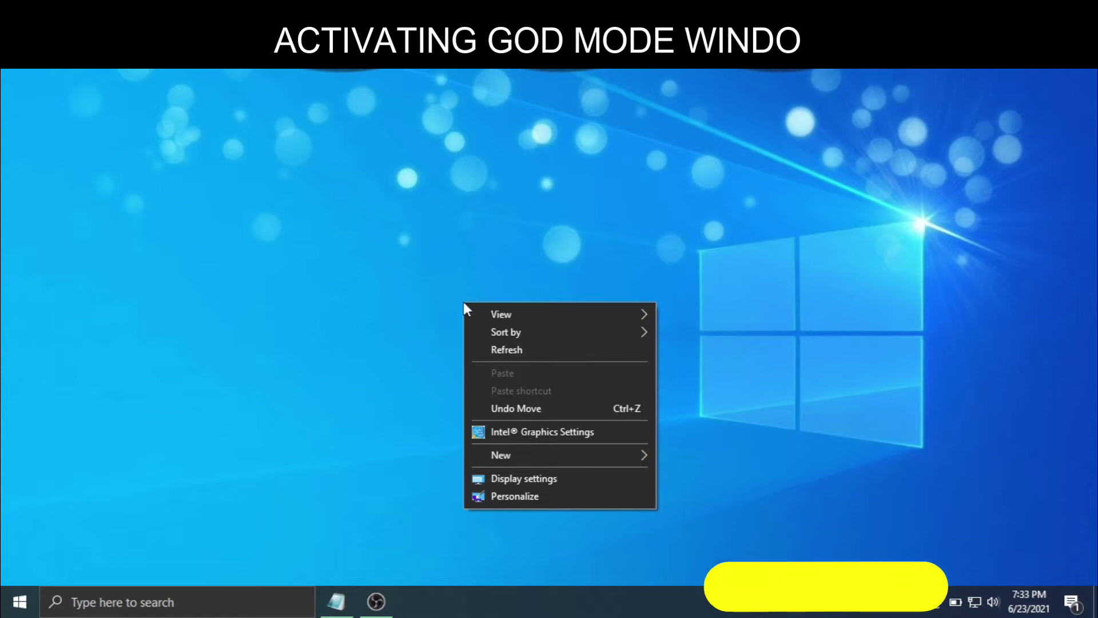
left_click(521, 455)
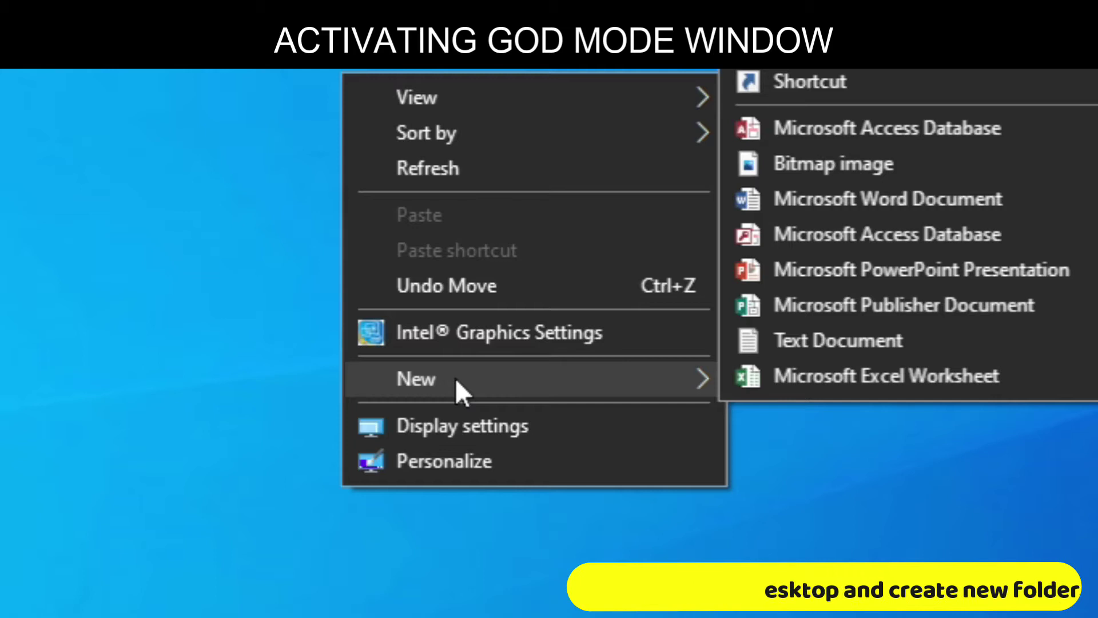
left_click(835, 57)
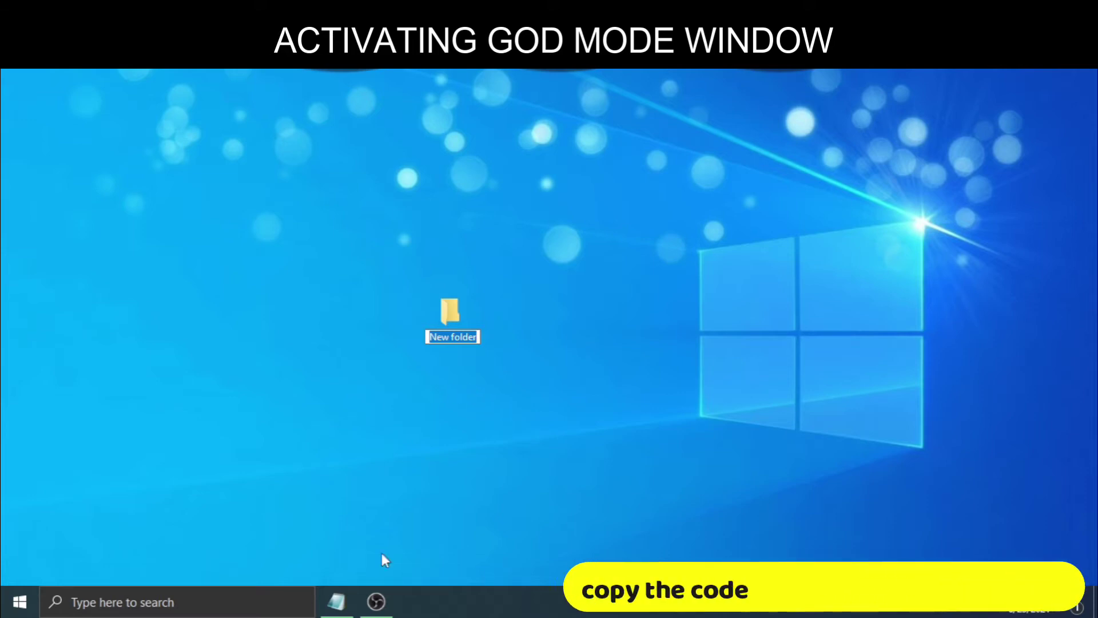
Select the GodMode code line in godmode.txt in Notepad, then minimize Notepad.
left_click(337, 602)
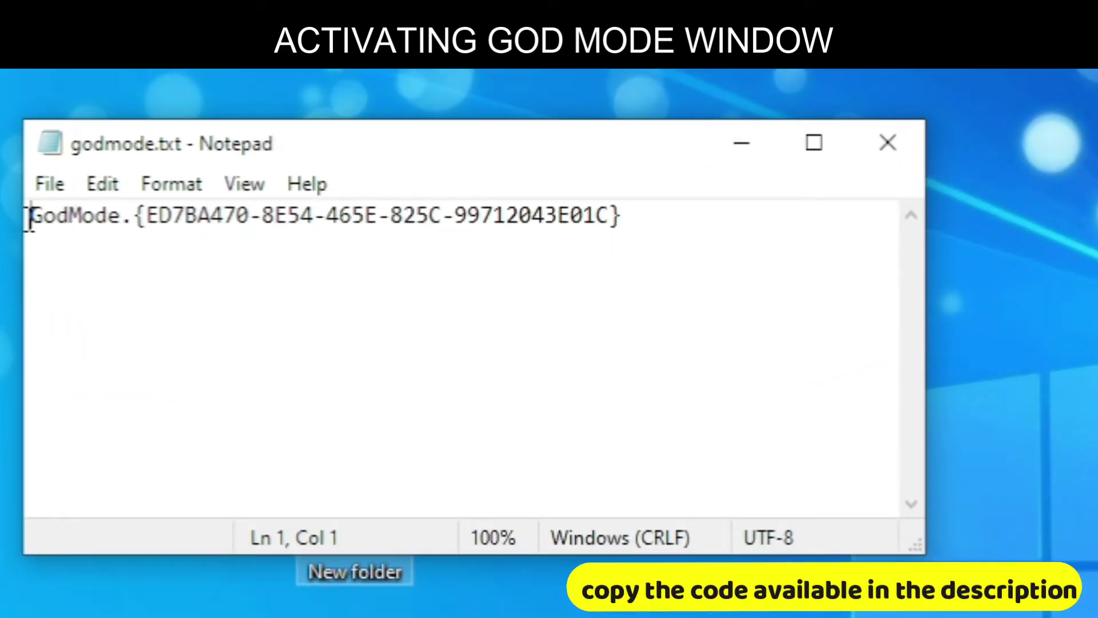
left_click_drag(29, 217, 652, 259)
key("ctrl+c")
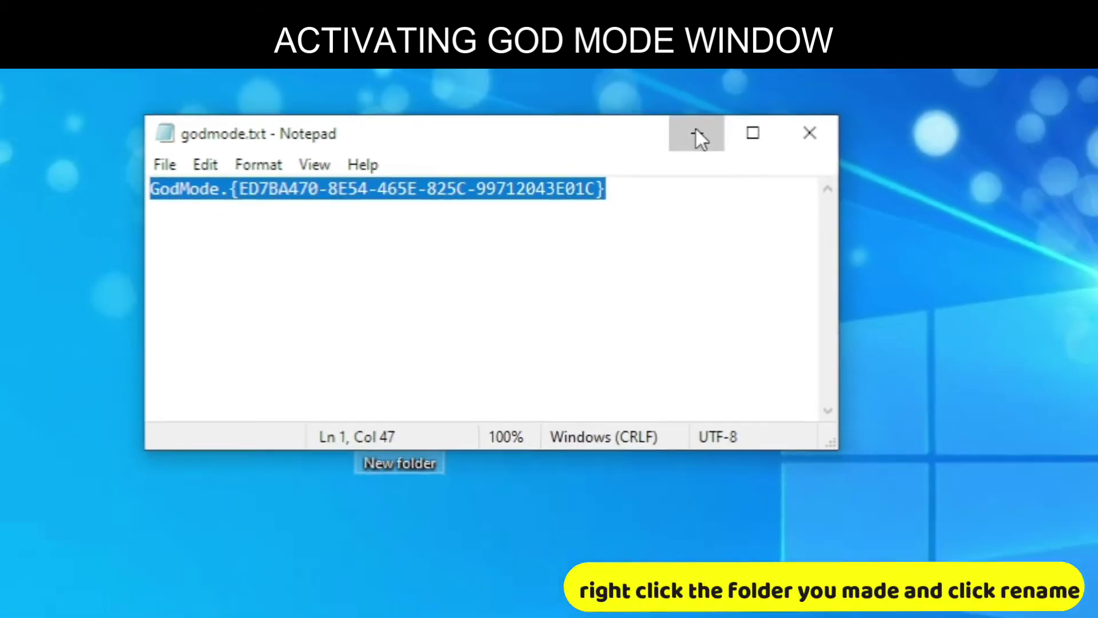
left_click(741, 143)
Rename the desktop folder to the pasted GodMode code, turning it into the God Mode icon.
right_click(450, 340)
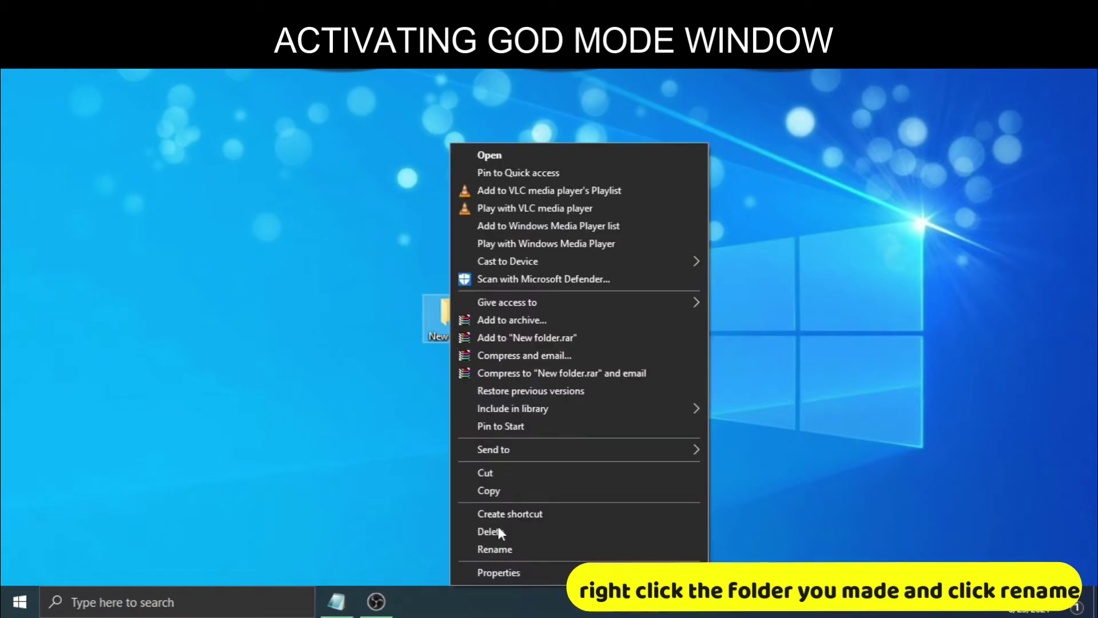
left_click(495, 549)
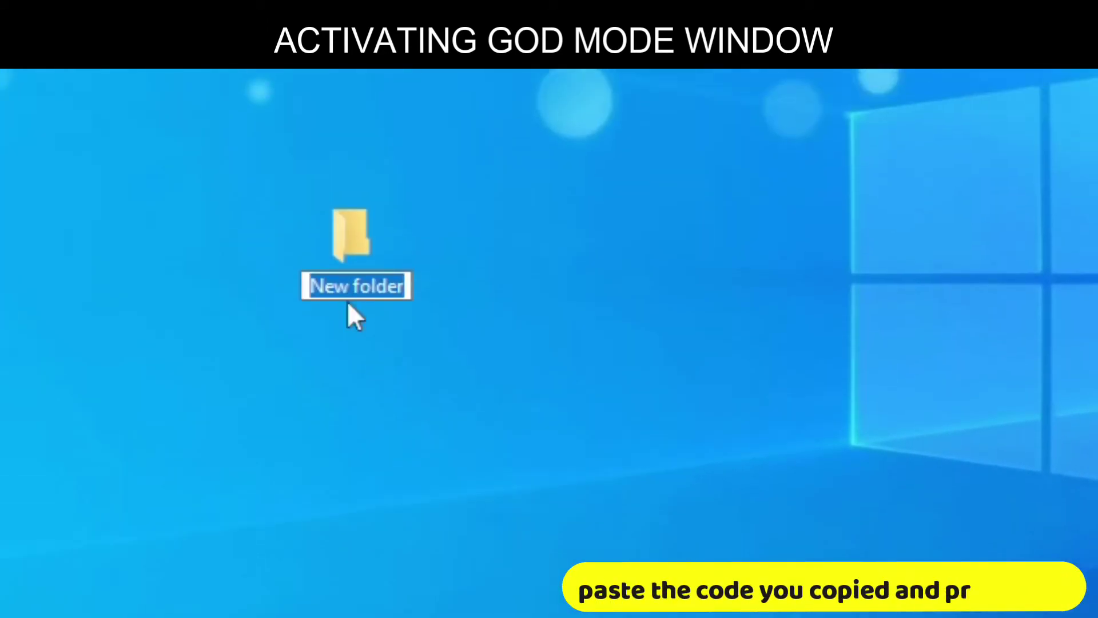
key("ctrl+v")
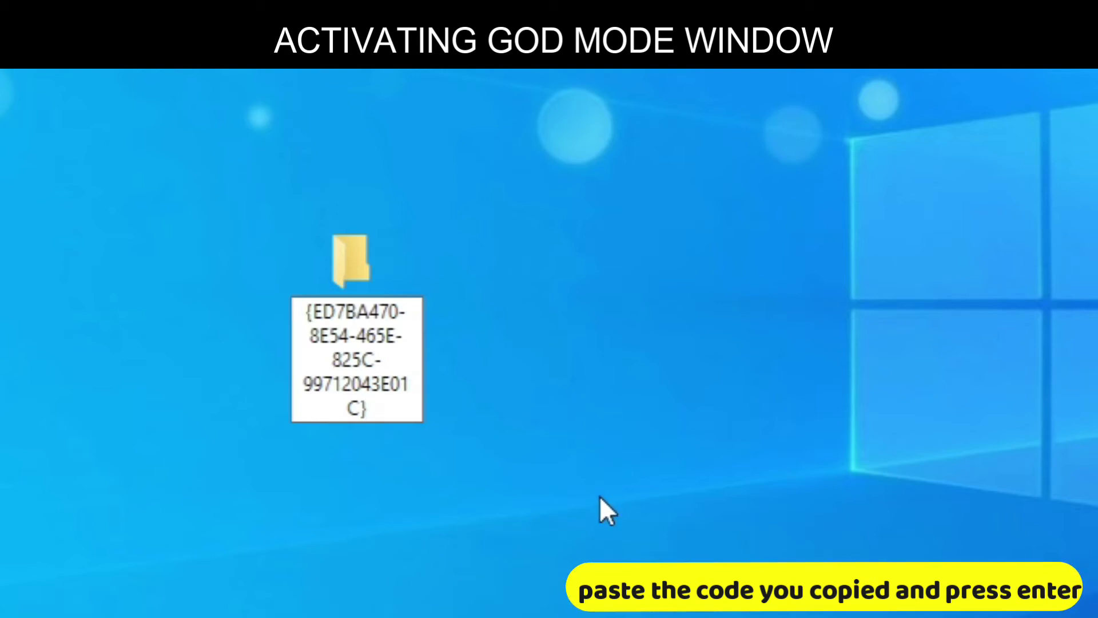
key("Return")
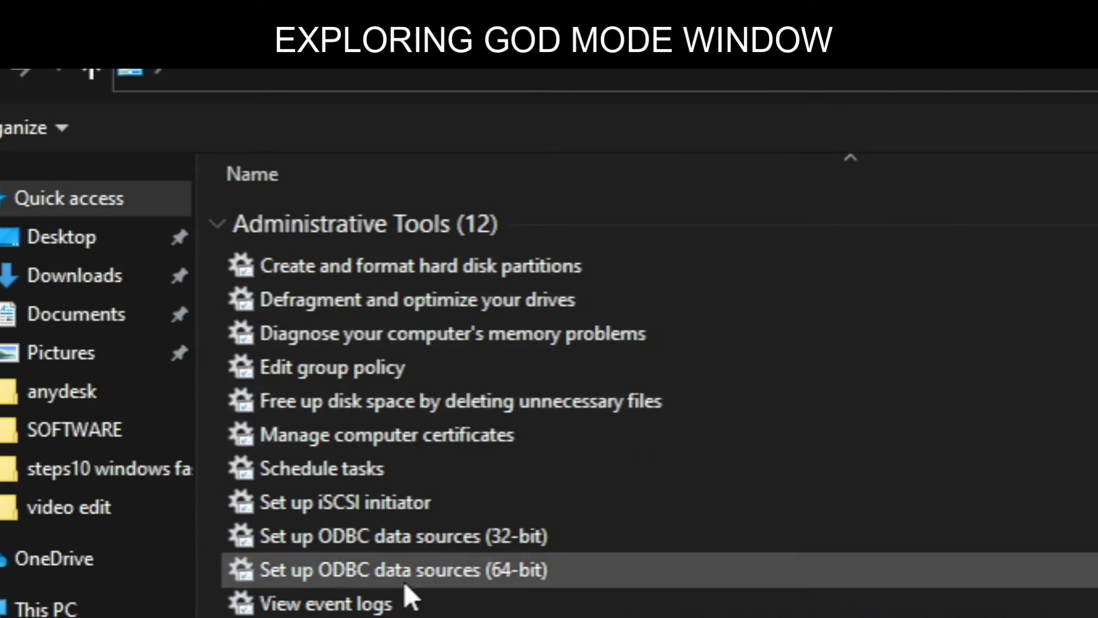
Scroll the God Mode list all the way to the bottom, ending at the Work Folders group.
scroll(320, 578, "down", 5)
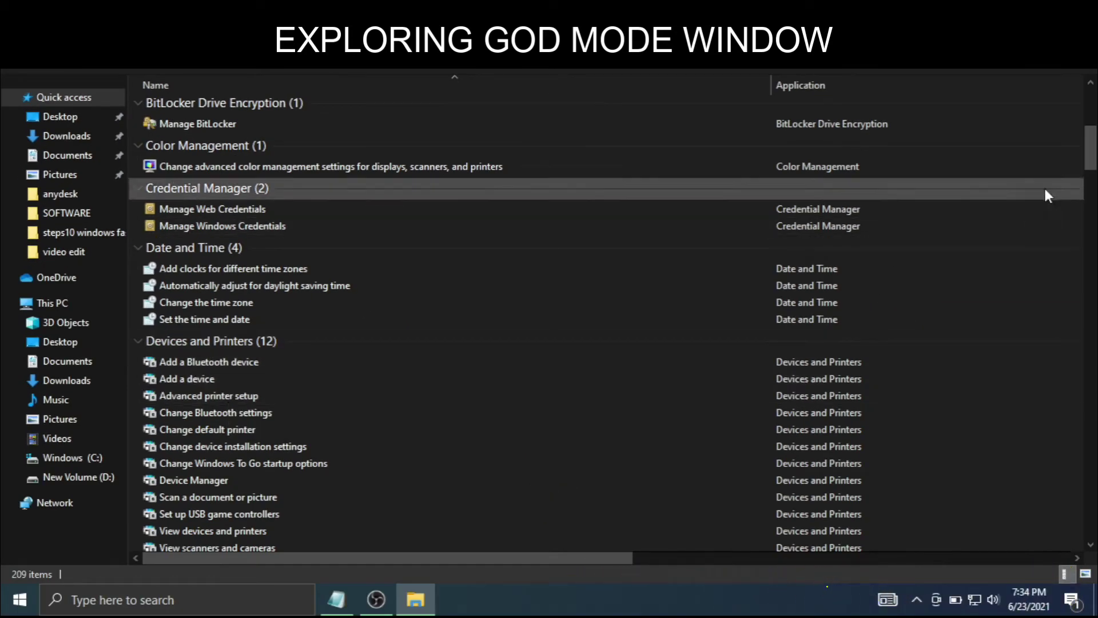
left_click_drag(1091, 166, 1094, 205)
scroll(924, 191, "down", 9)
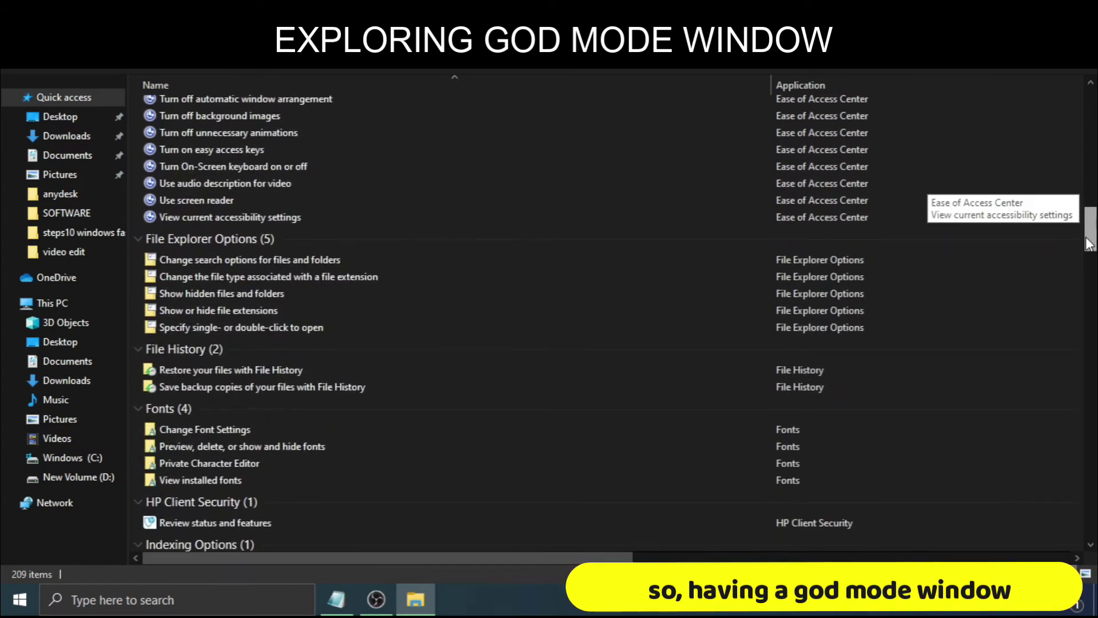
left_click_drag(1093, 239, 1094, 334)
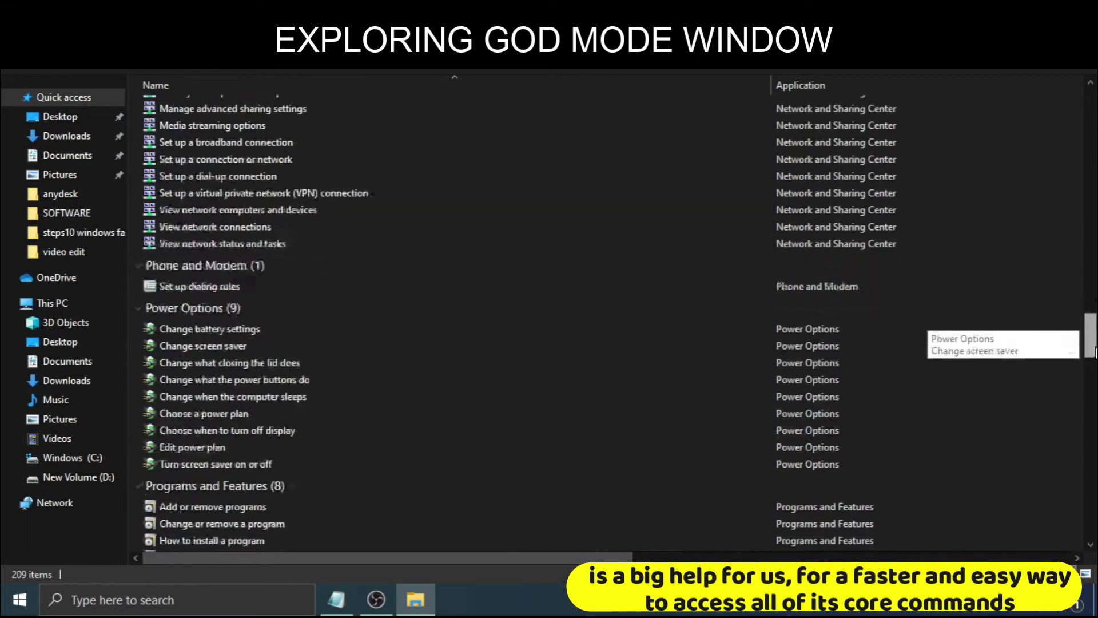
left_click_drag(1095, 352, 1095, 365)
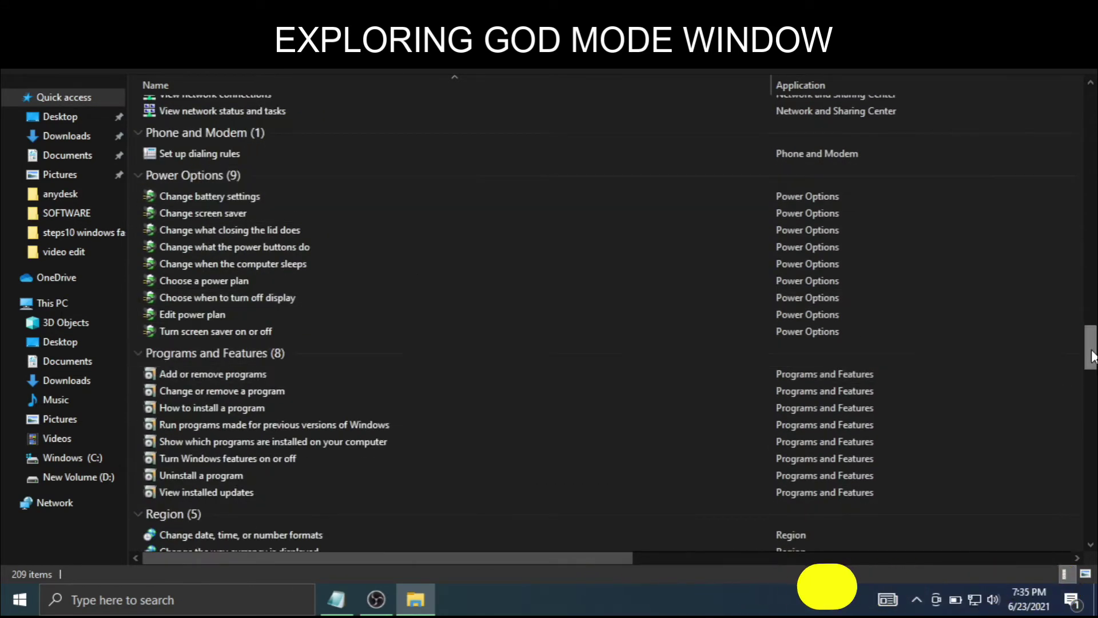
scroll(1093, 356, "down", 6)
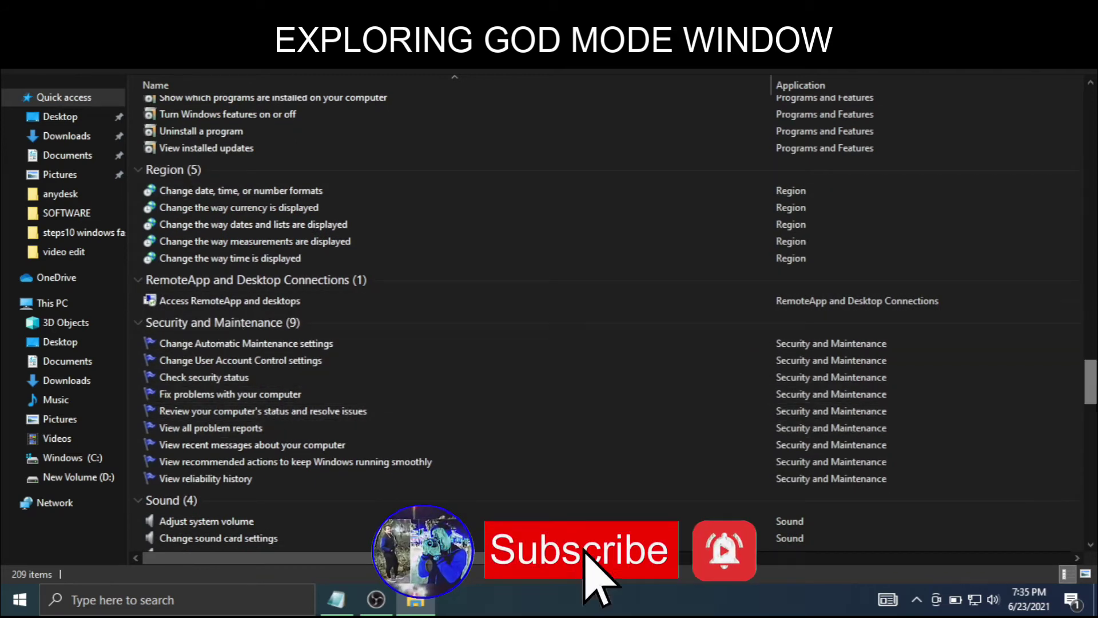
left_click_drag(1092, 397, 1094, 510)
scroll(447, 382, "up", 1)
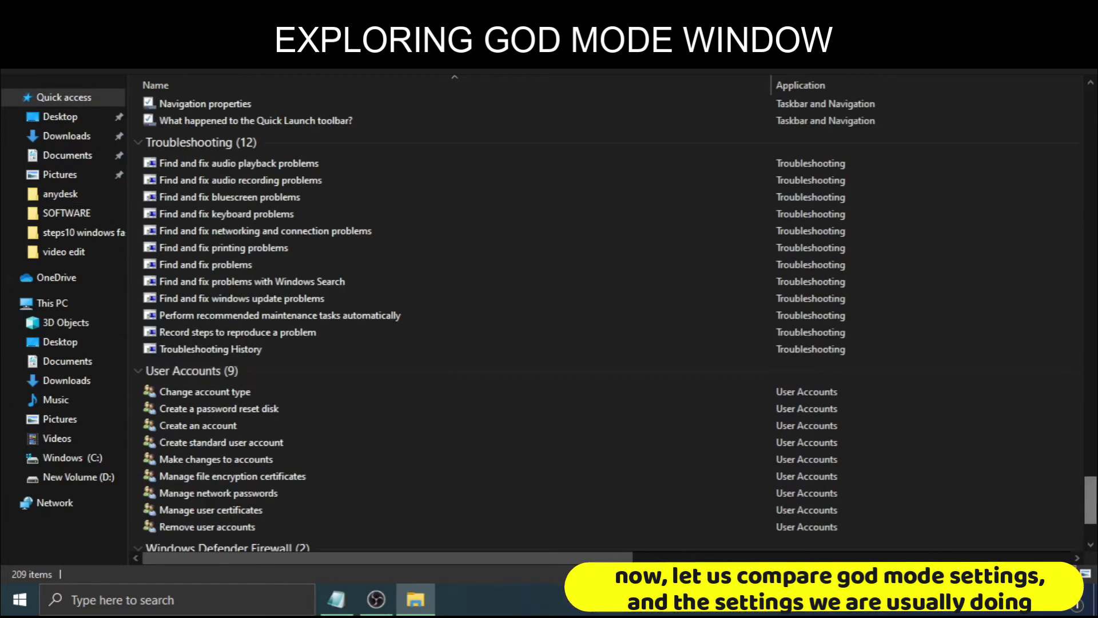
scroll(1093, 511, "down", 3)
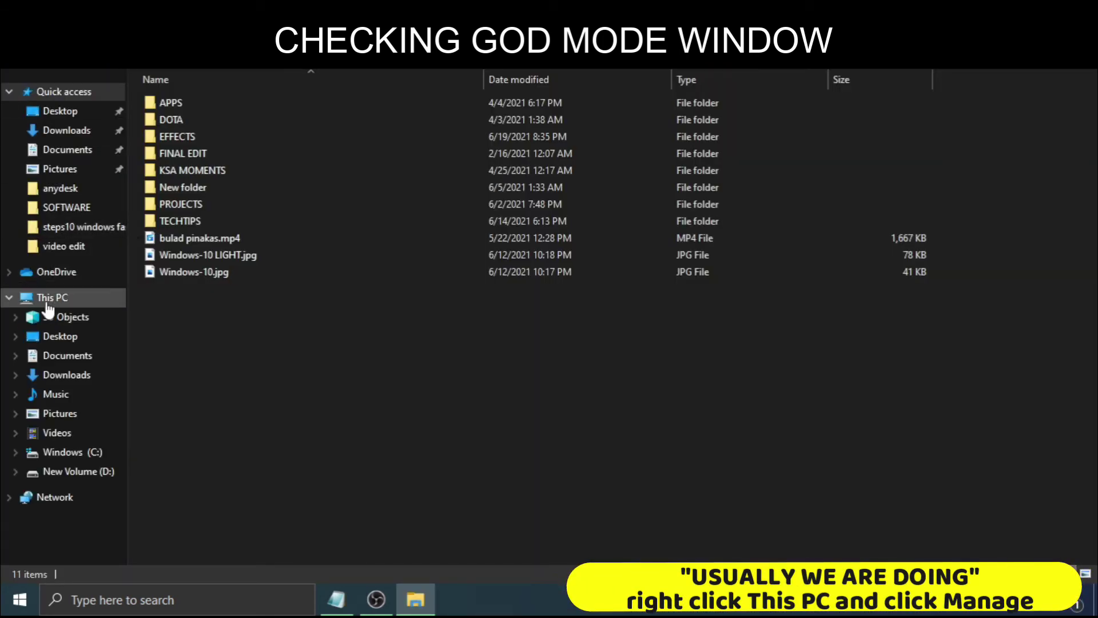
Open Computer Management from This PC's Manage option and show the Disk Management view.
right_click(49, 306)
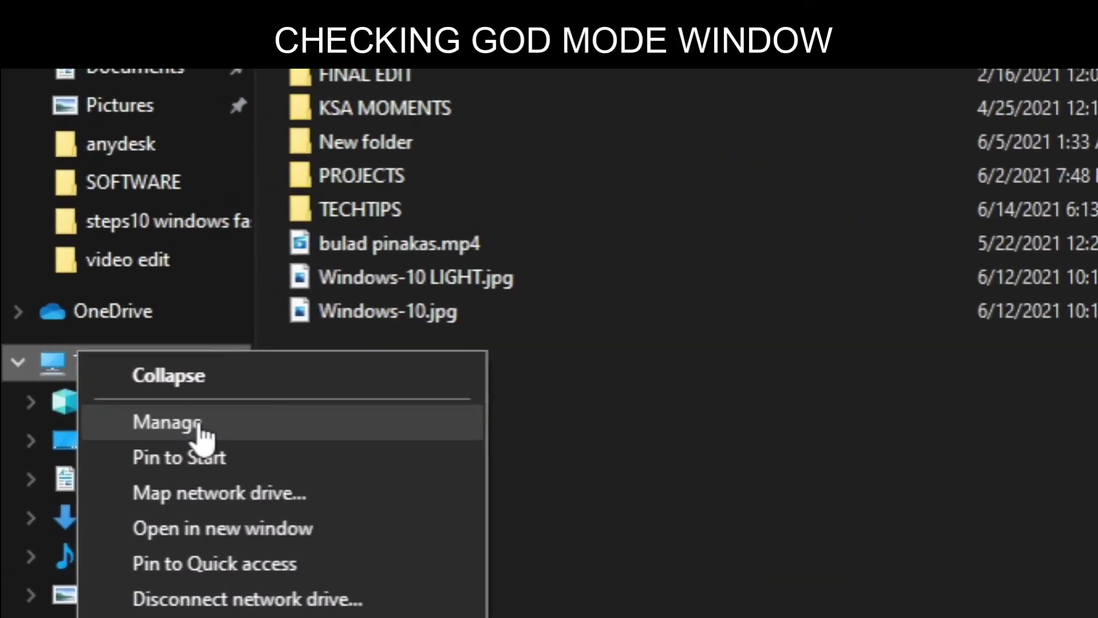
left_click(197, 423)
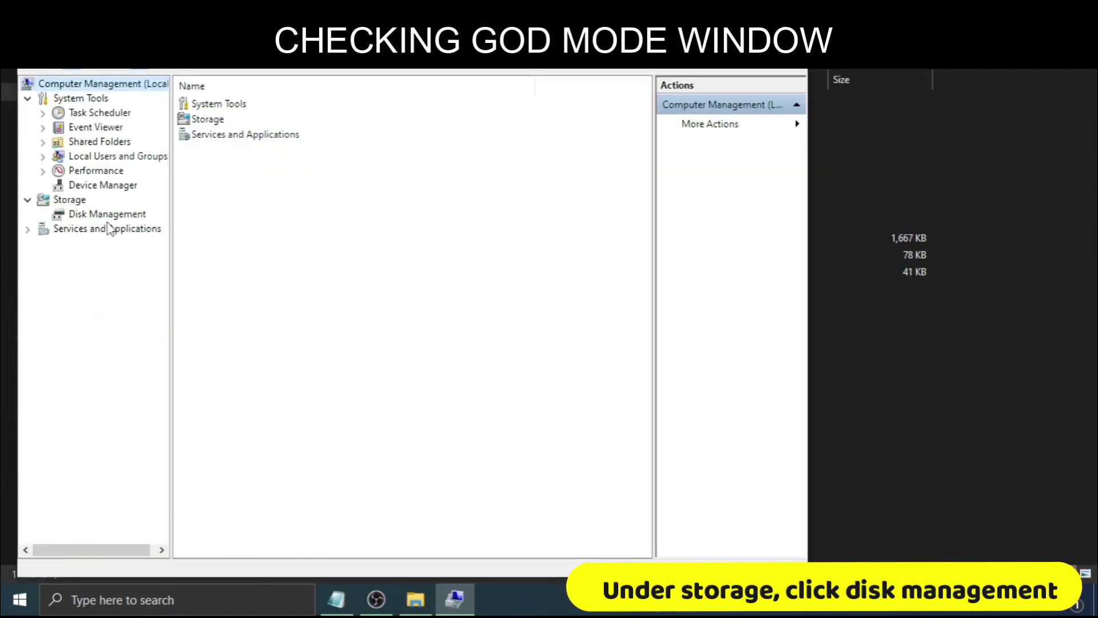
left_click(112, 214)
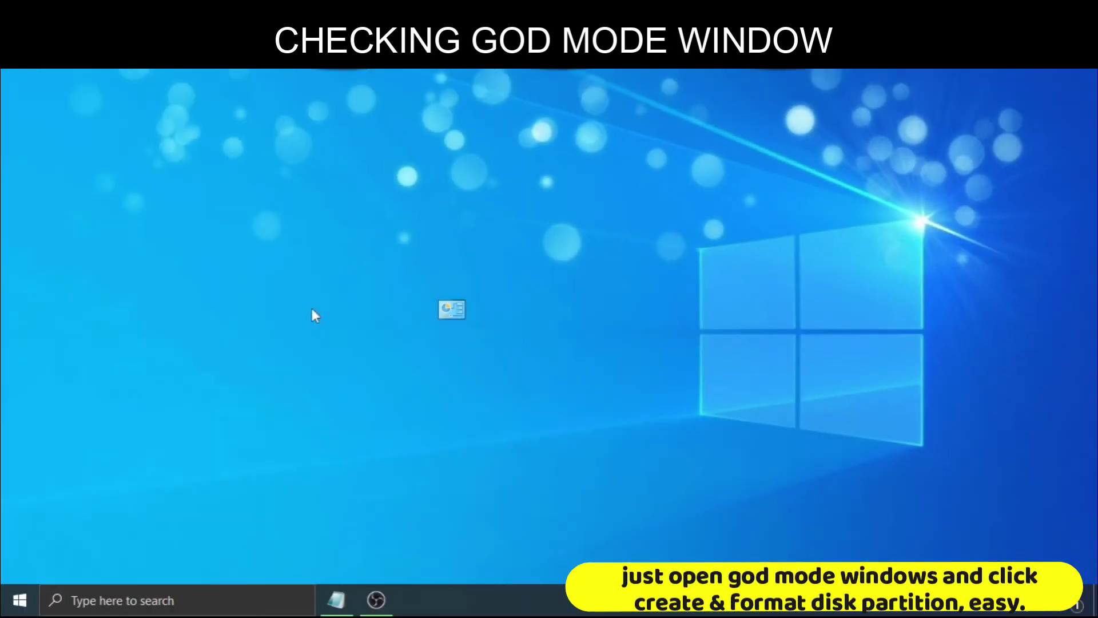
Launch Disk Management from God Mode's 'Create and format hard disk partitions' shortcut, then close it.
double_click(447, 311)
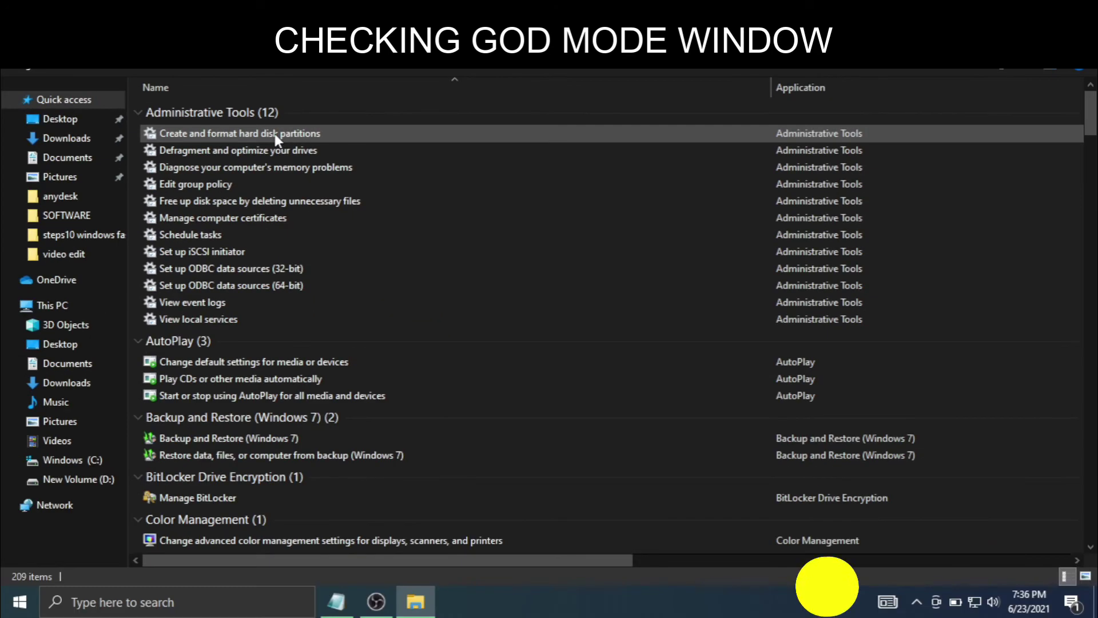
double_click(275, 135)
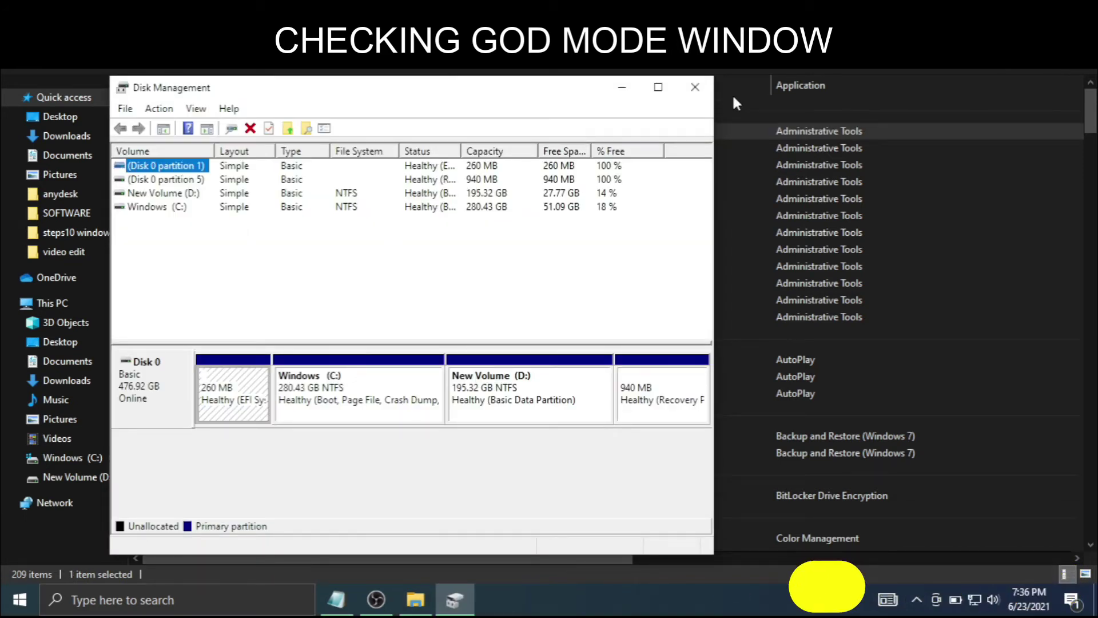
left_click(695, 87)
Open the Date & time settings page through the taskbar clock's 'Adjust date/time' option.
scroll(488, 248, "down", 2)
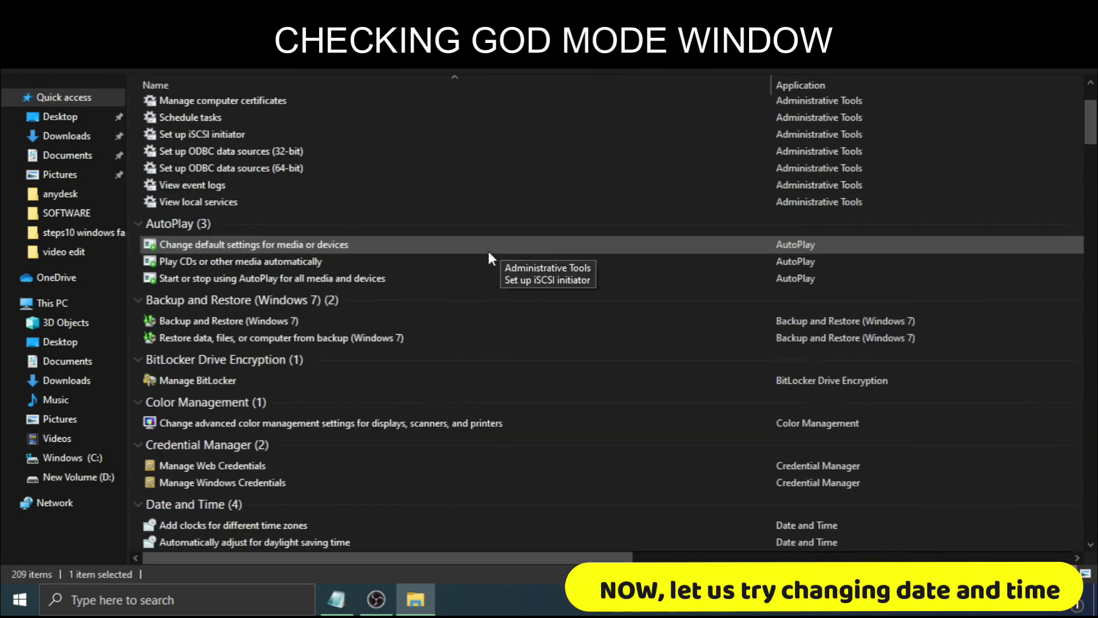
scroll(487, 249, "down", 3)
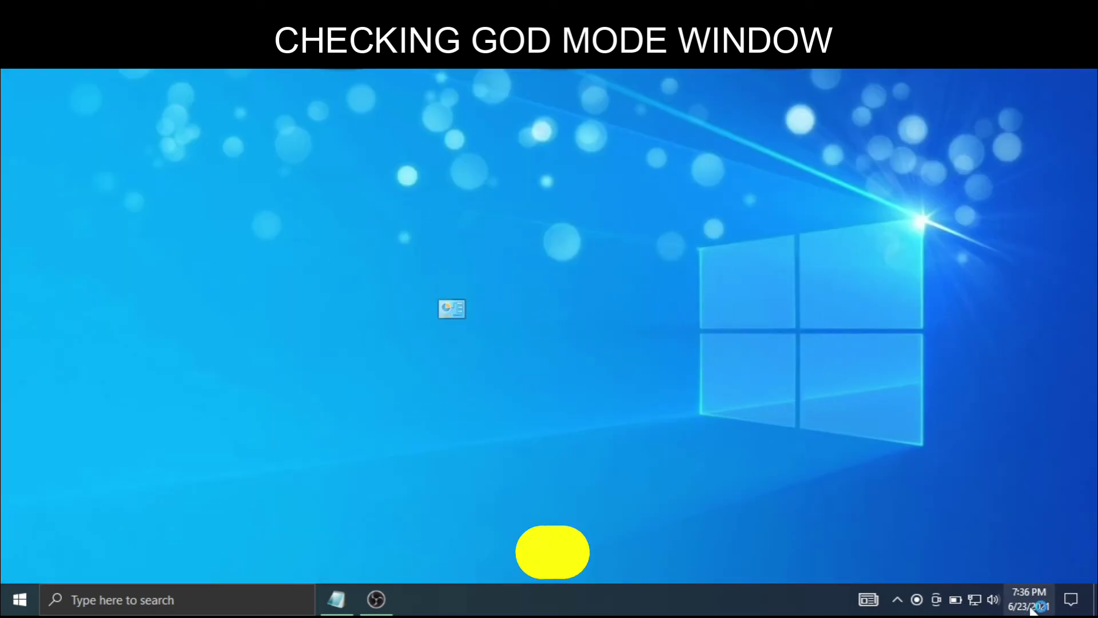
right_click(1032, 610)
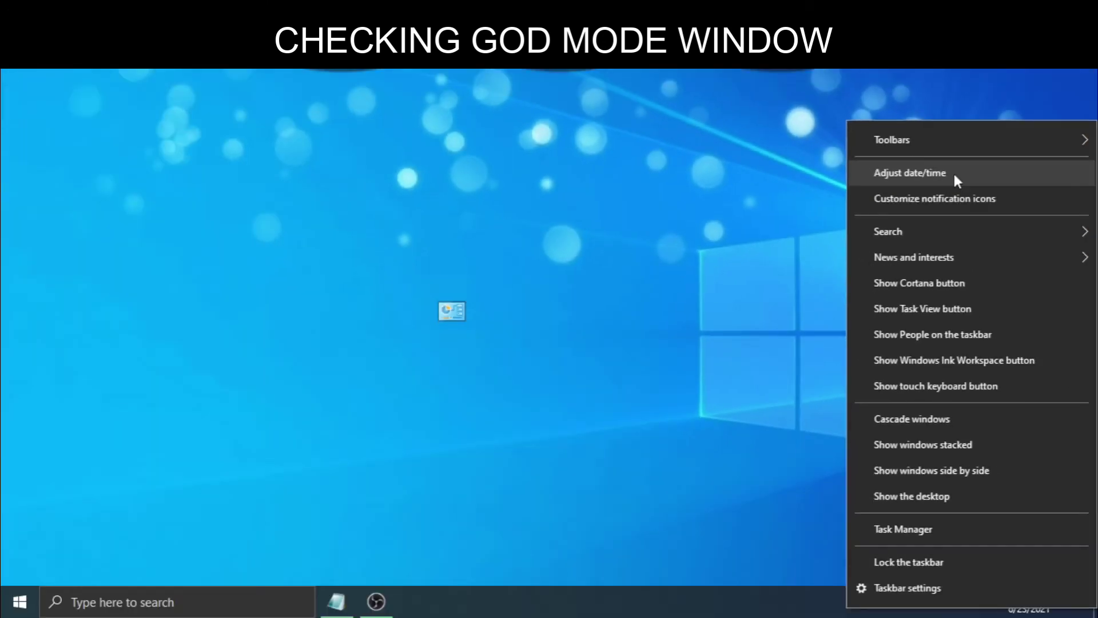
left_click(810, 198)
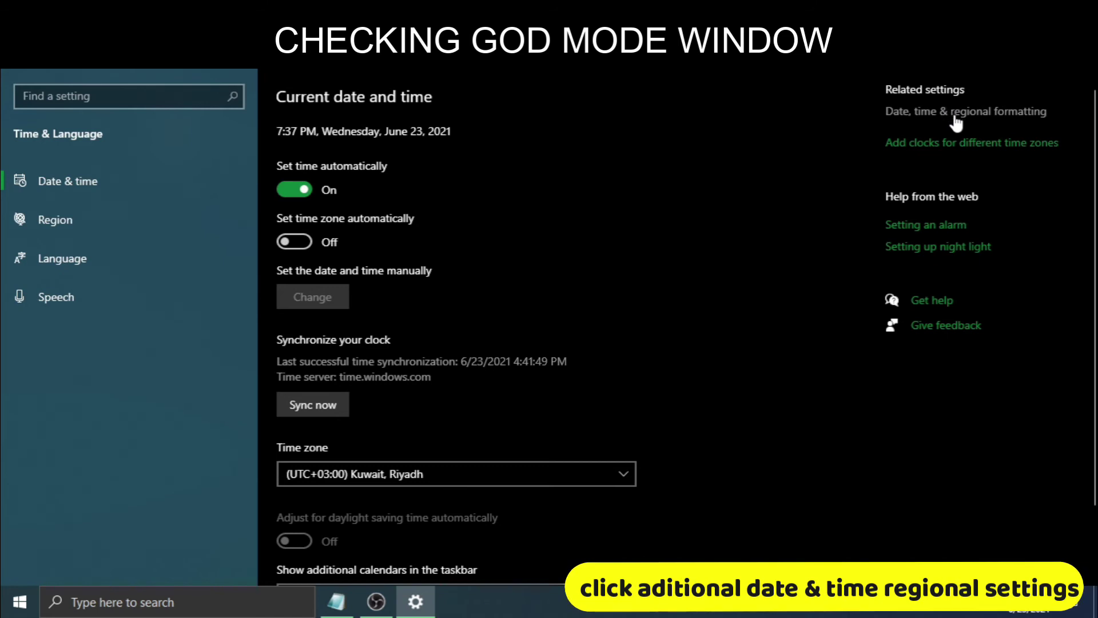
Reach the 'Change date and time' dialog through Clock and Region's additional settings, then dismiss it unchanged.
left_click(953, 111)
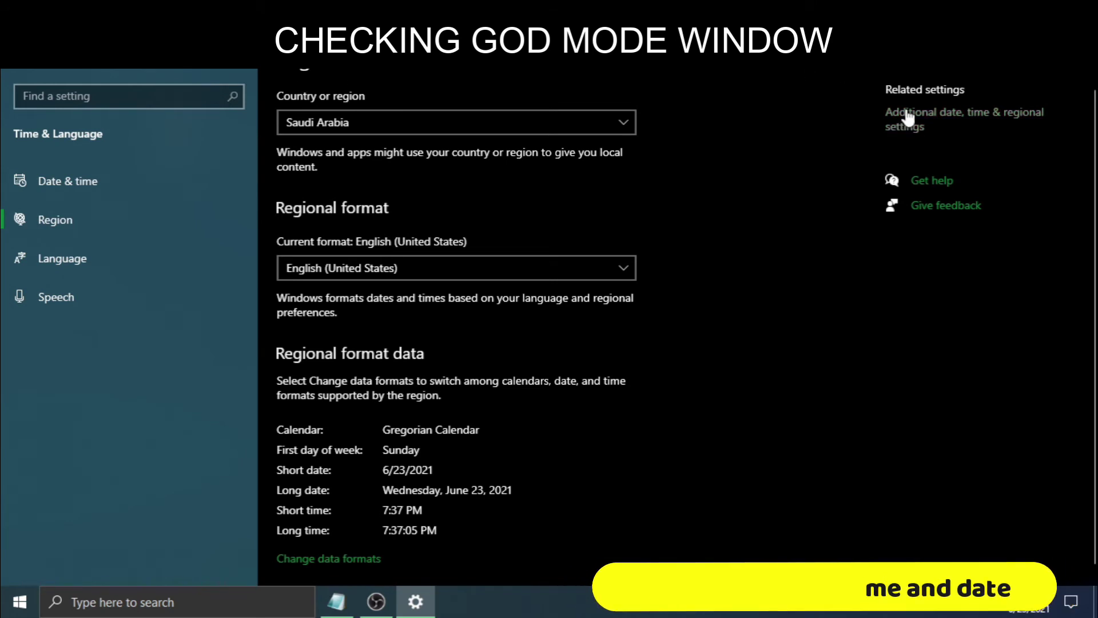
left_click(906, 125)
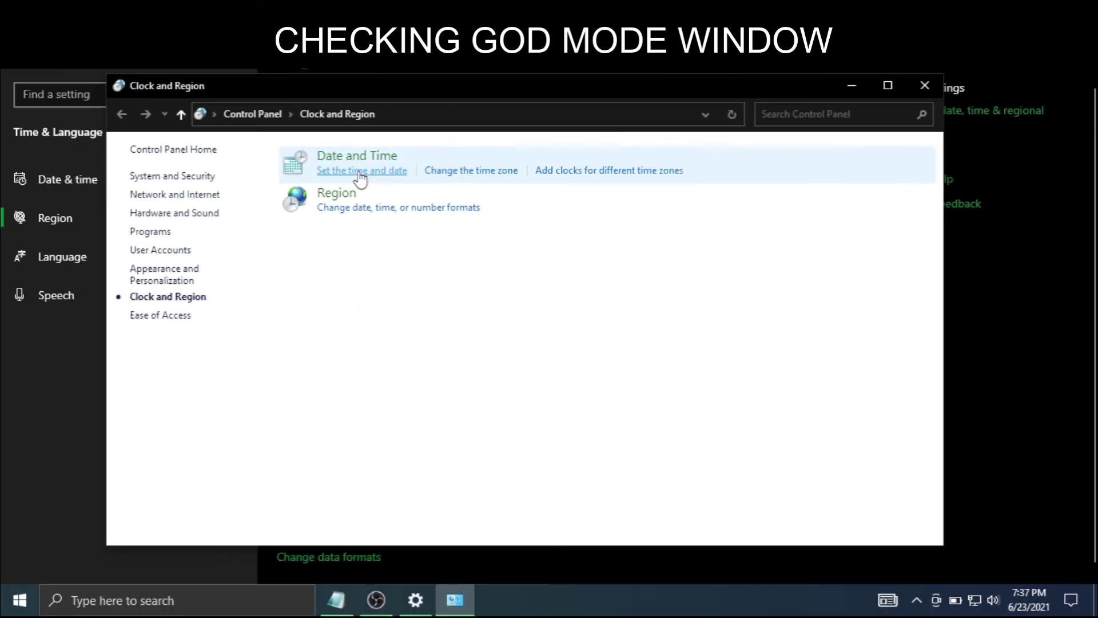
left_click(360, 171)
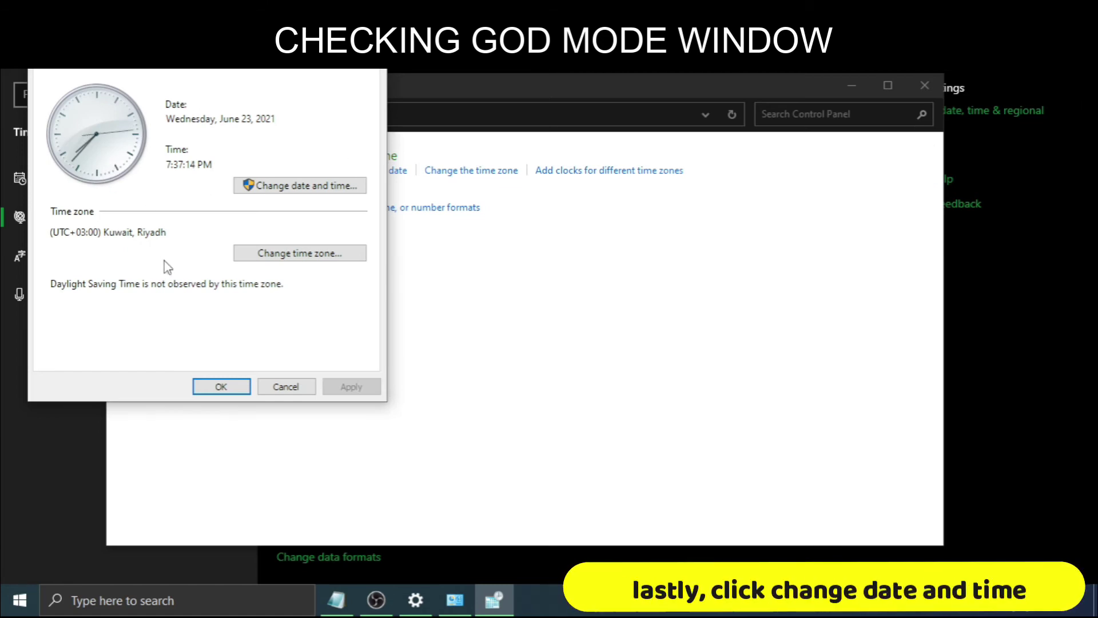
left_click(304, 186)
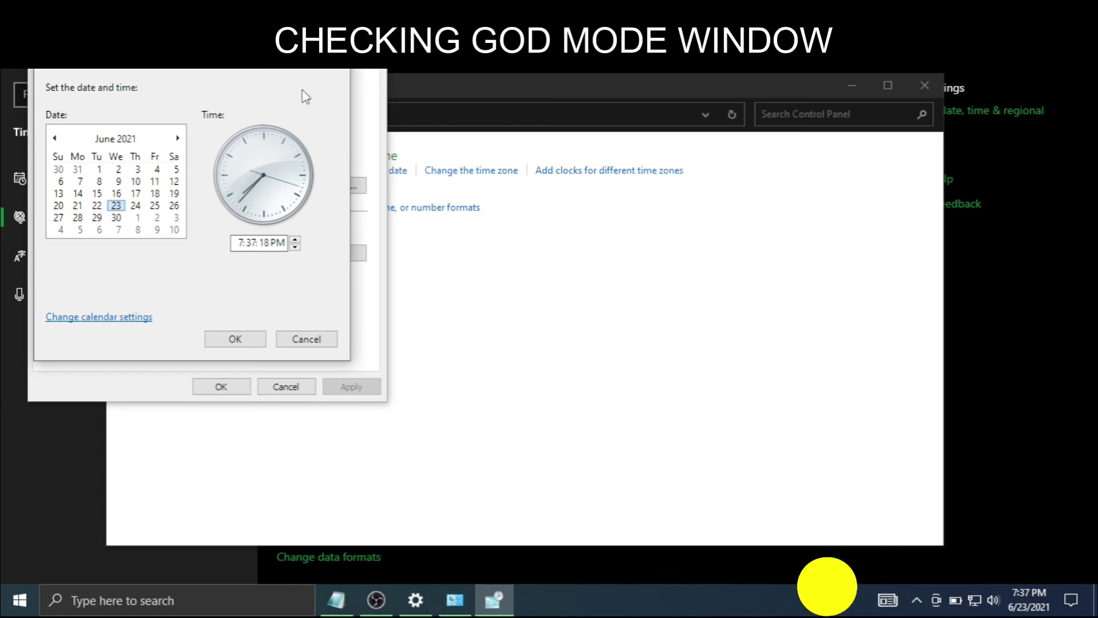
key("Escape")
key("Escape")
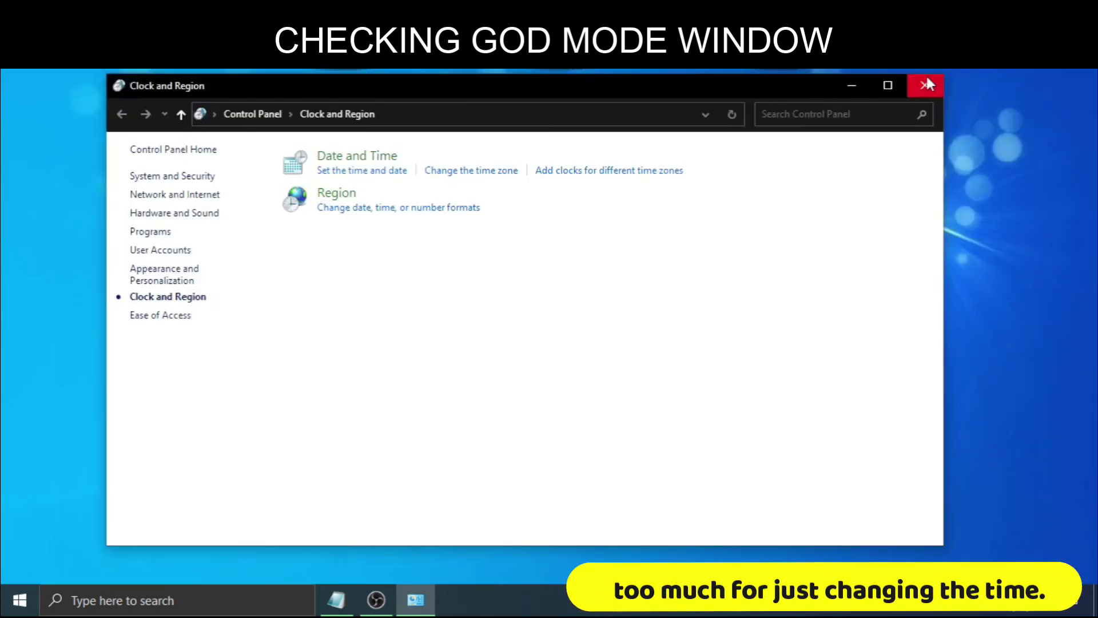
Close Clock and Region and launch the 'Set the time and date' shortcut from God Mode.
left_click(926, 85)
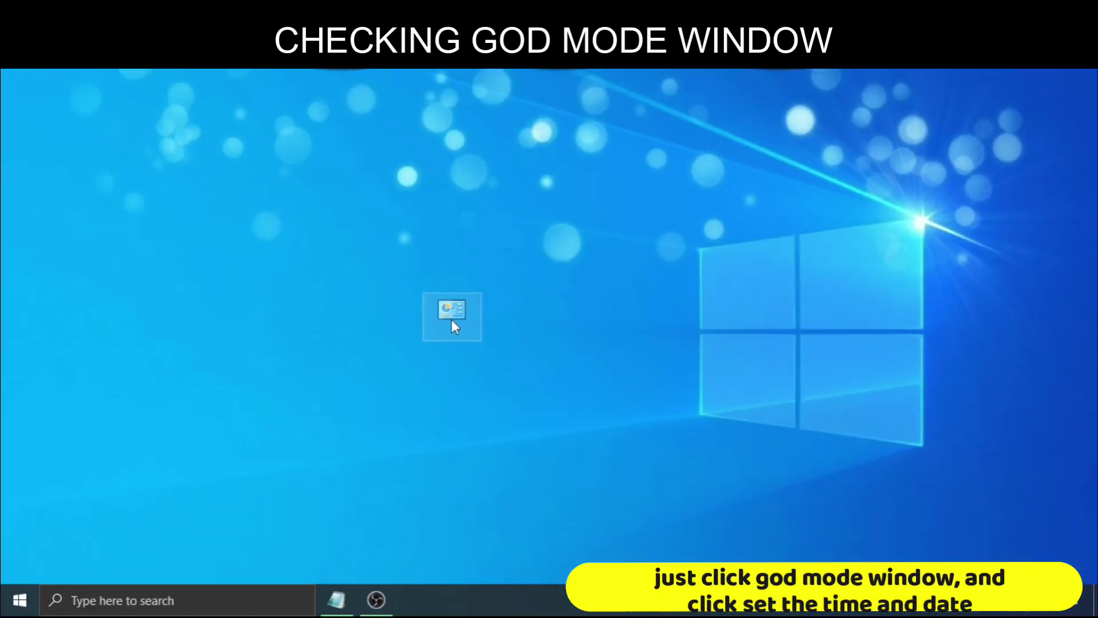
double_click(452, 321)
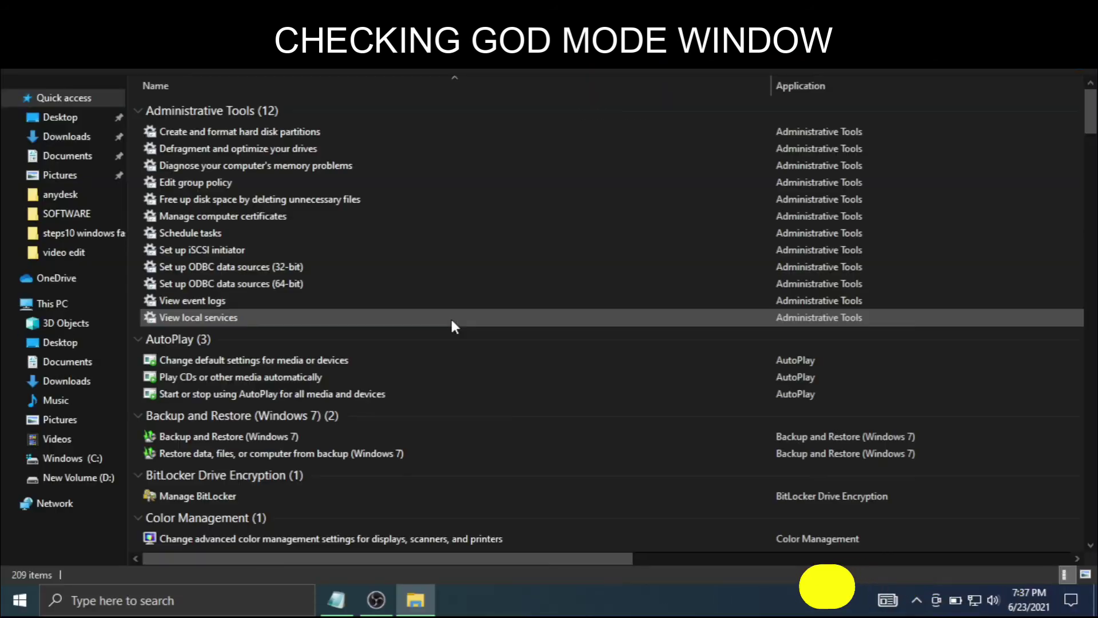
scroll(452, 319, "down", 5)
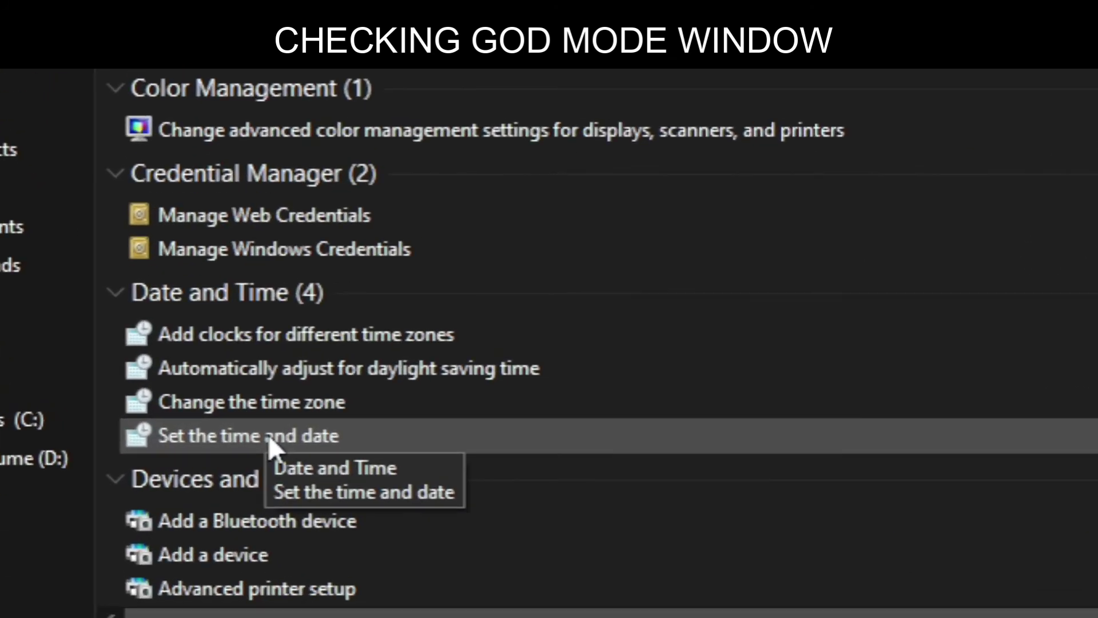
left_click(269, 437)
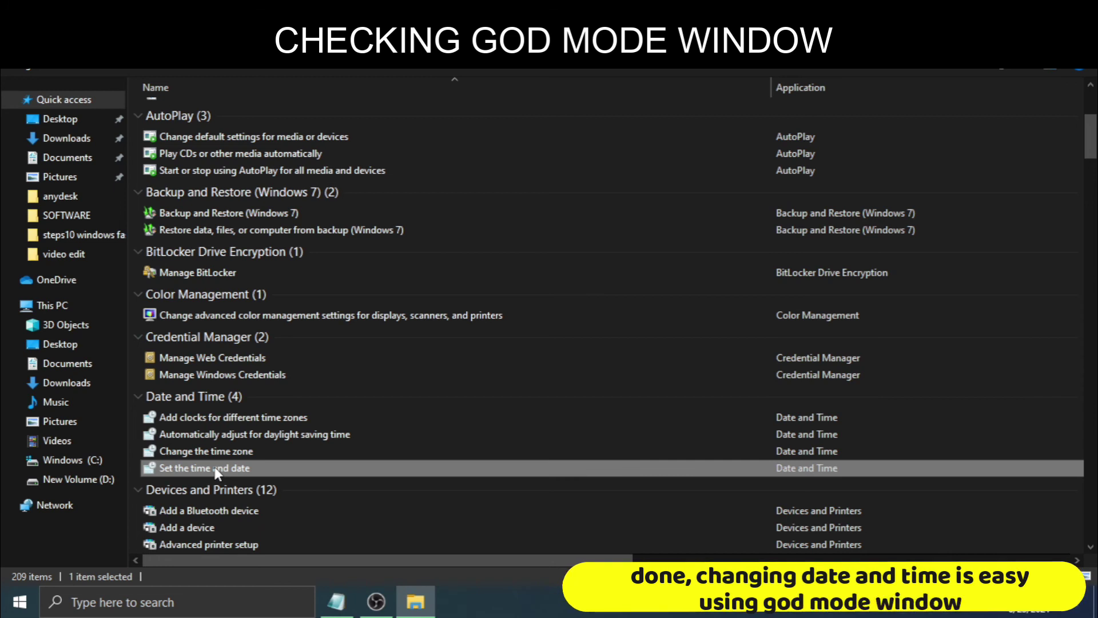
double_click(217, 469)
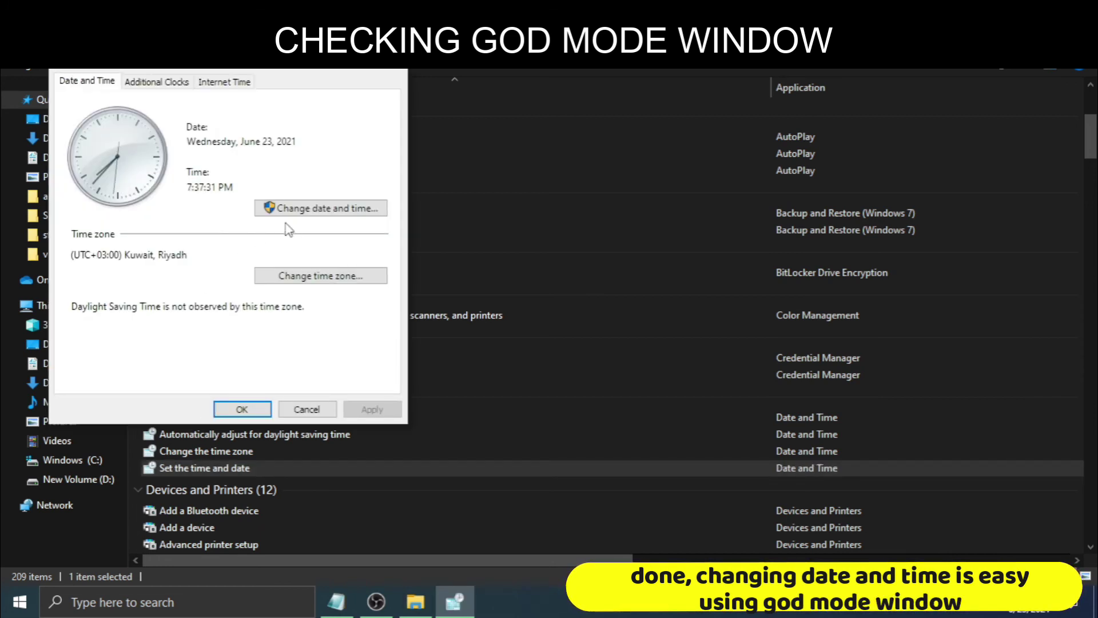
Open the date and time picker, then close it and the Date and Time dialog unchanged.
left_click(324, 209)
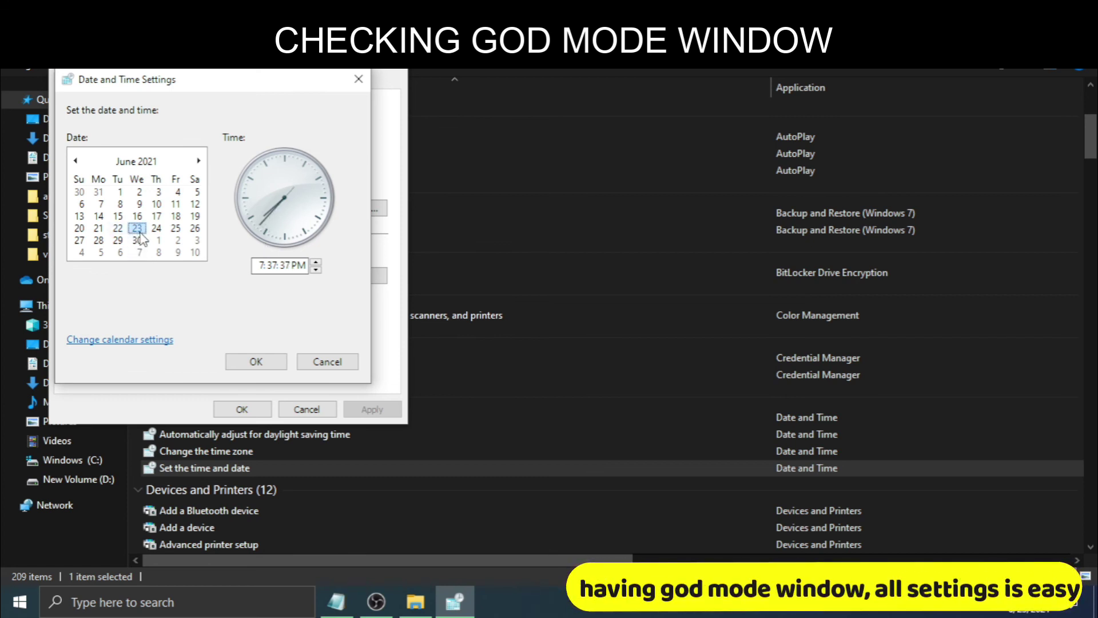
left_click(358, 78)
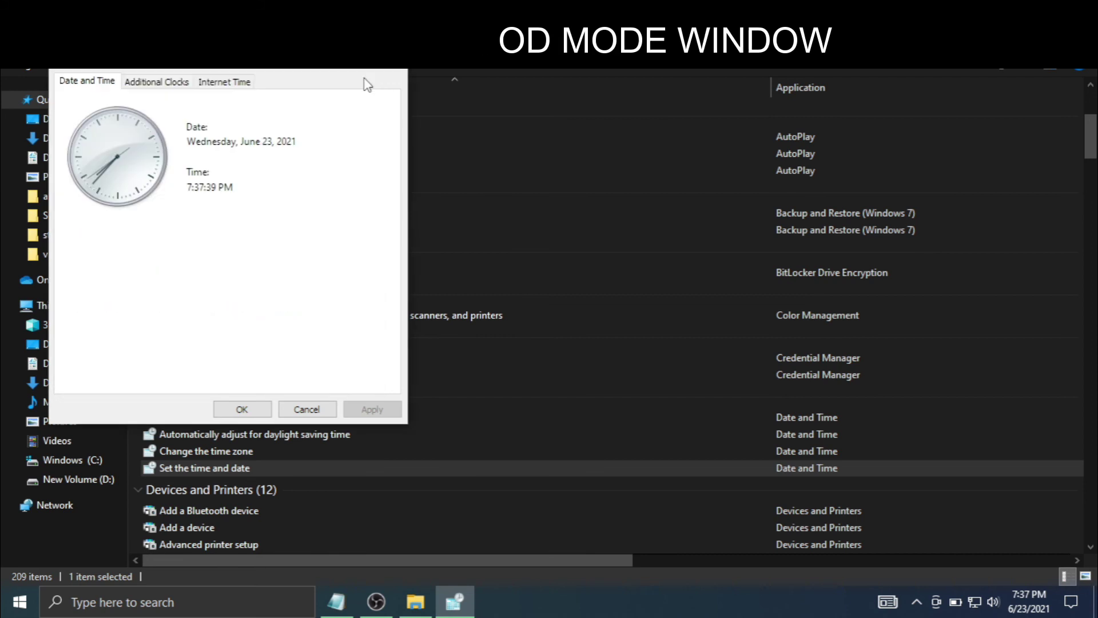
key("Escape")
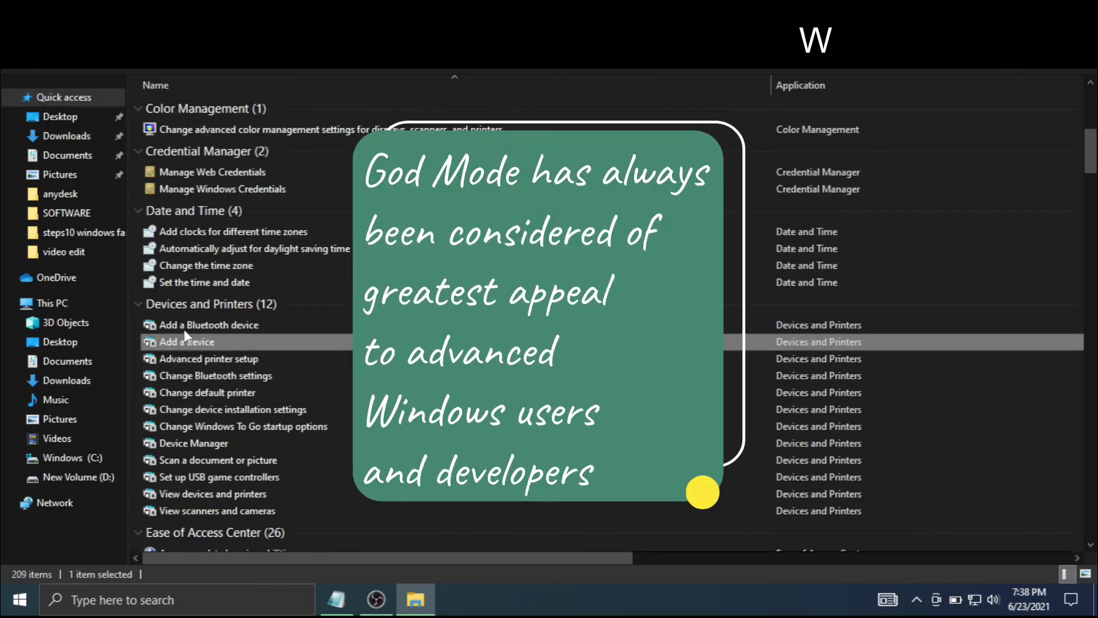